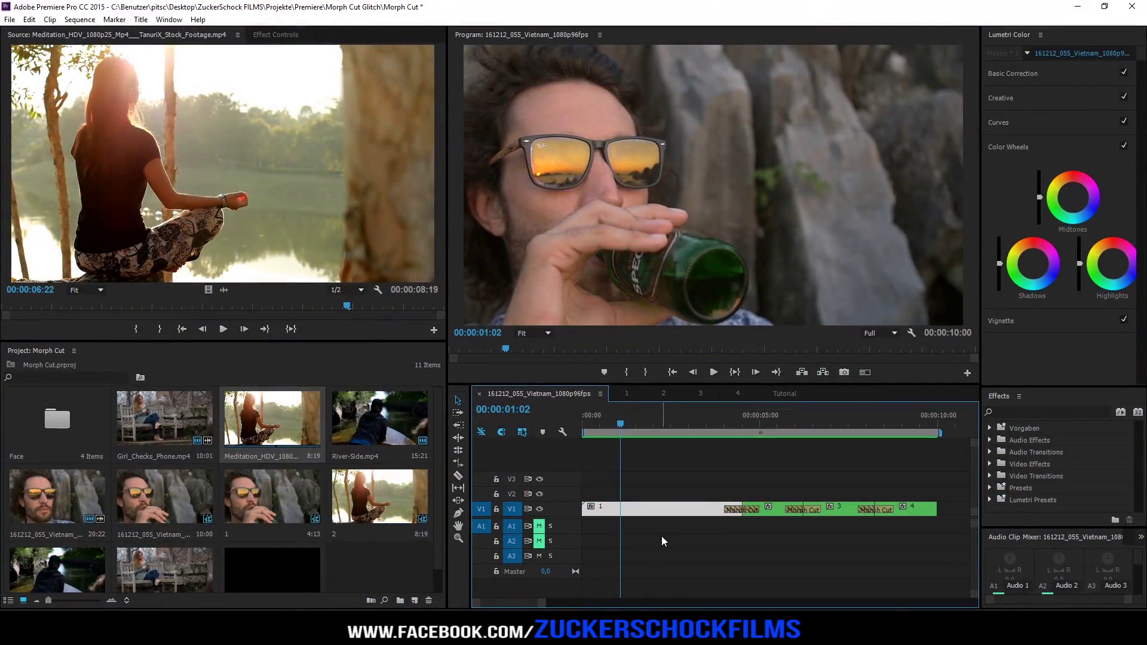
Play back the finished Vietnam Morph Cut example, then switch to the empty Tutorial sequence
key(space)
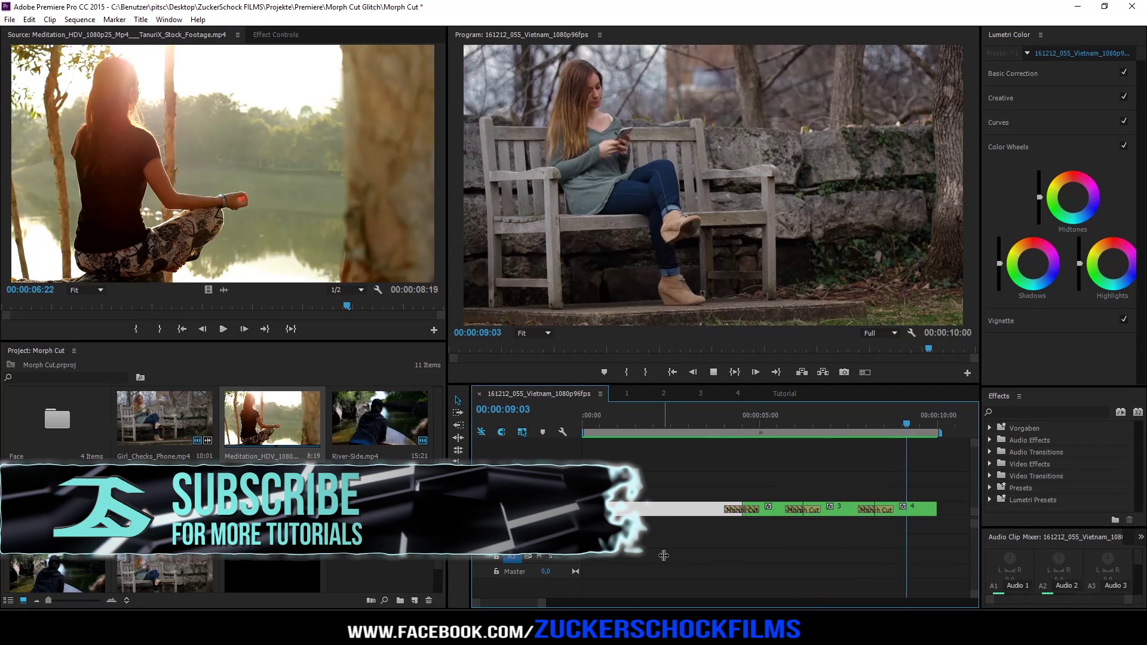
click(785, 393)
Place the Meditation and River-Side clips back to back on V1 of Tutorial and preview them
click(301, 440)
ctrl+click(379, 419)
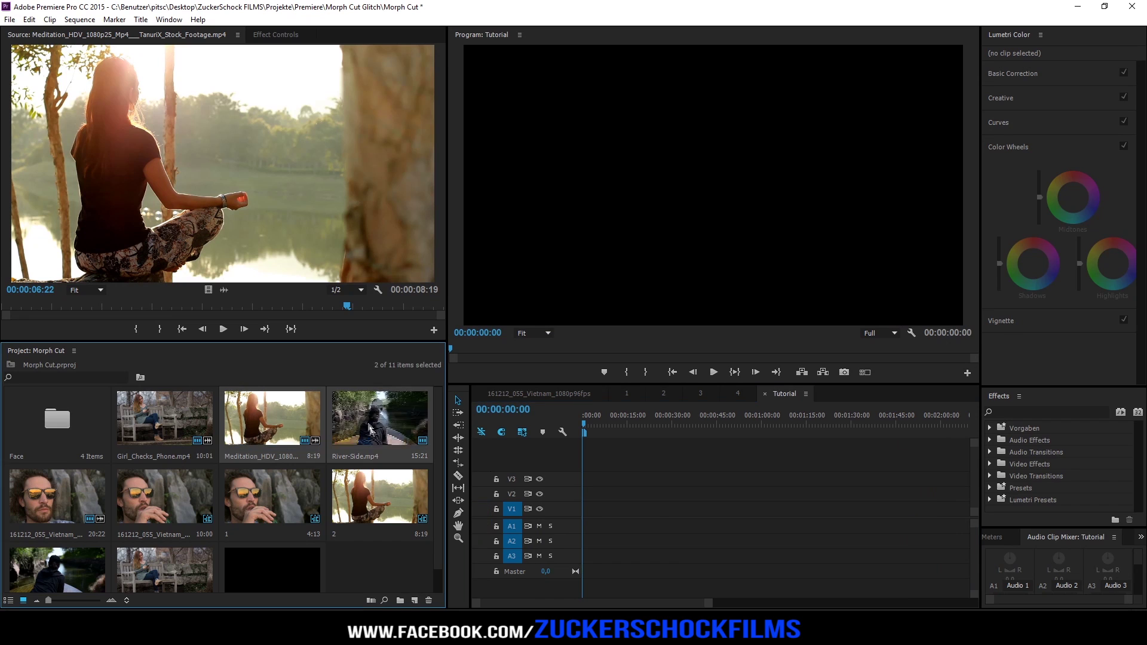
drag(379, 419, 616, 506)
mouse_move(585, 424)
mouse_down()
mouse_move(613, 424)
mouse_move(598, 426)
mouse_up()
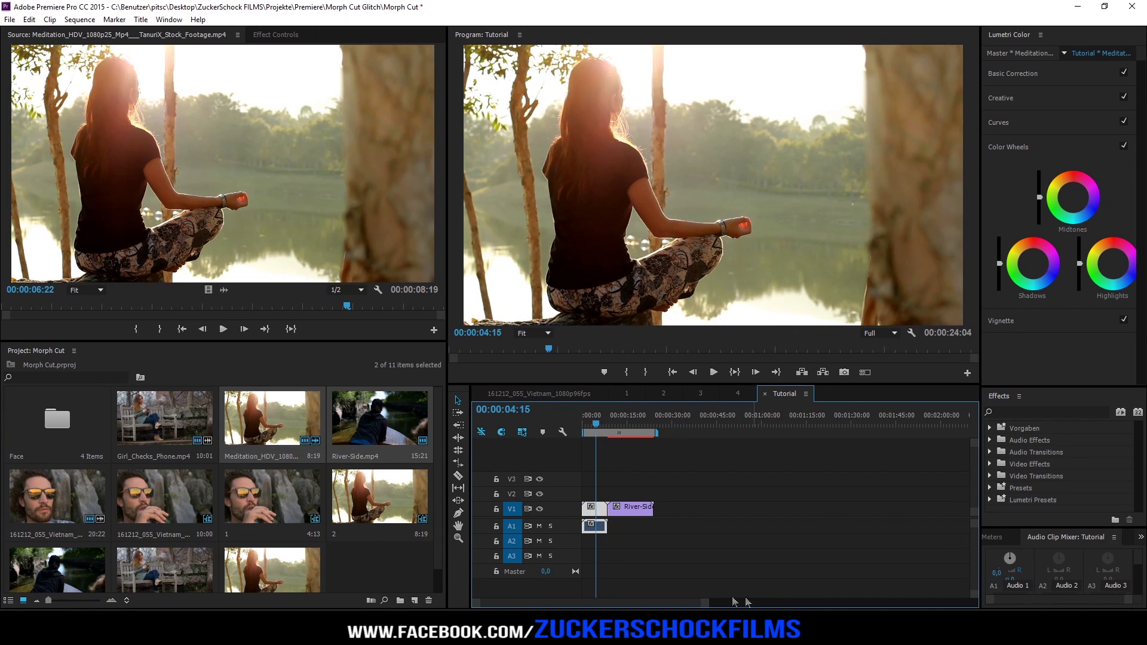
drag(707, 602, 655, 605)
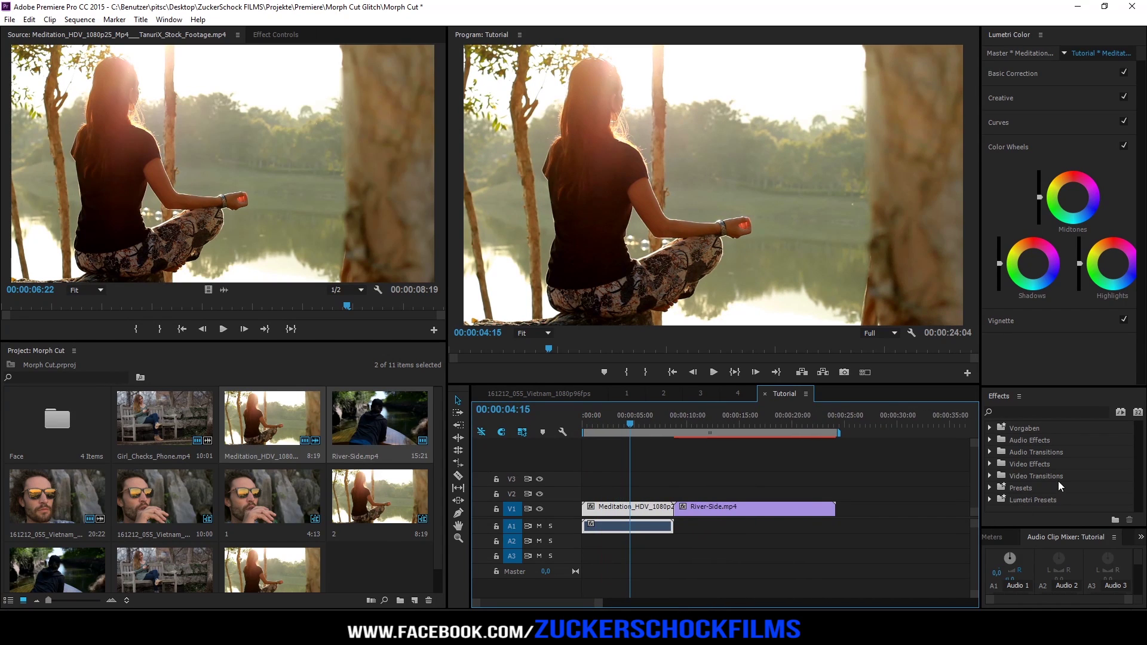
Apply Morph Cut, found by searching 'morph', at the Meditation/River-Side edit and dismiss the media warning
click(1020, 411)
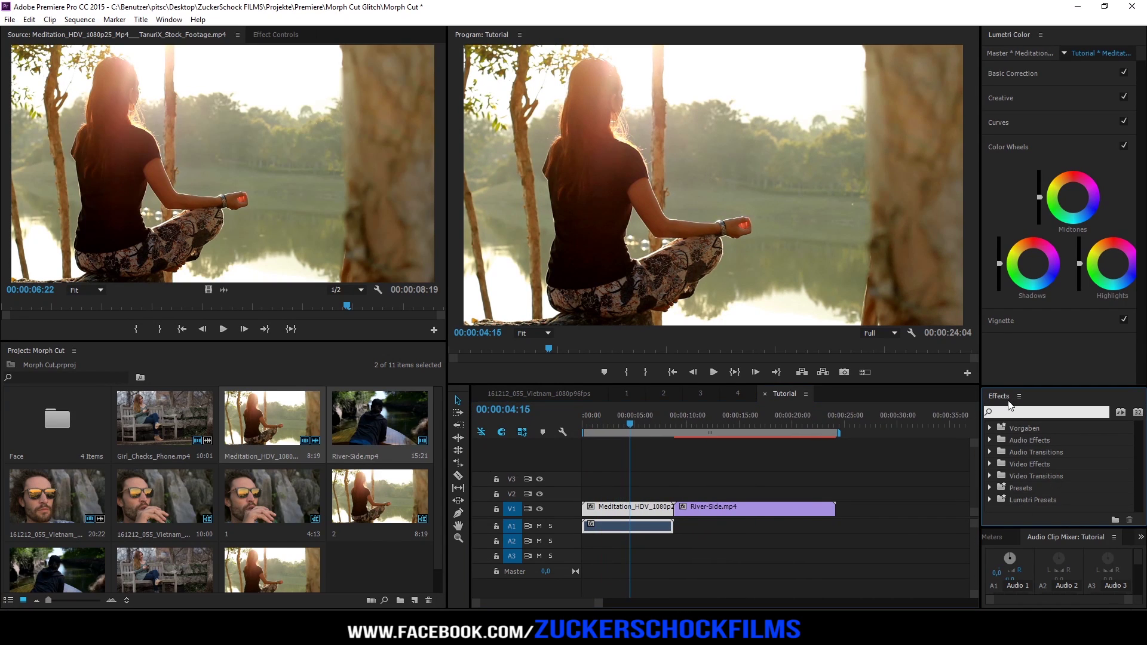
text(mor)
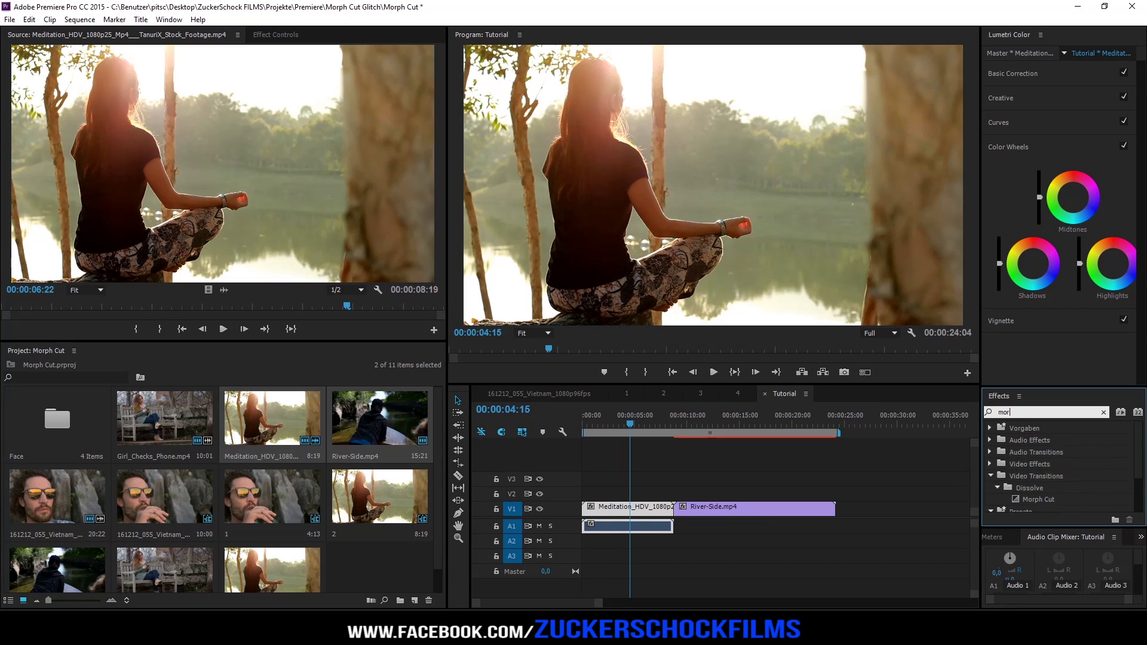
text(ph cut)
click(1035, 500)
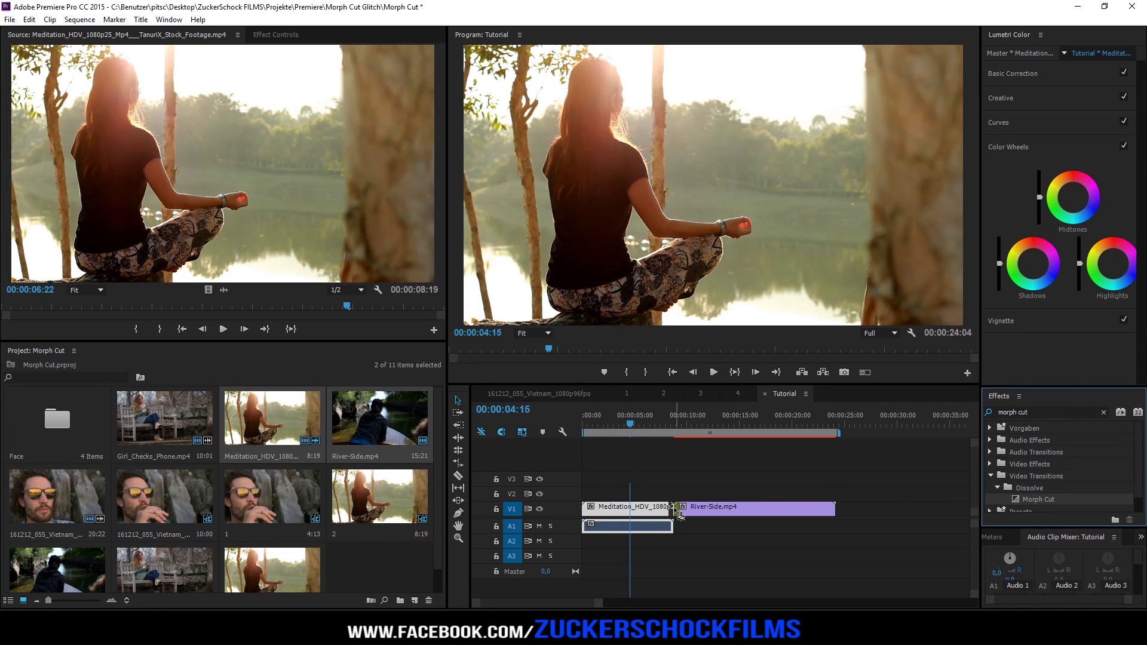
drag(680, 515, 678, 512)
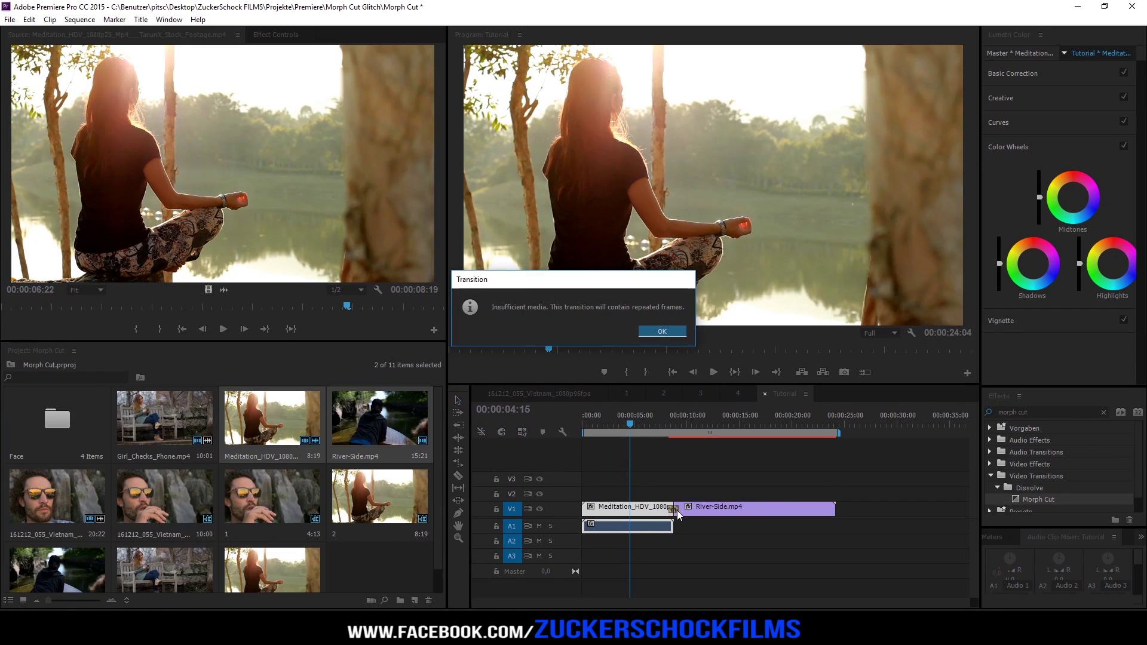
click(664, 332)
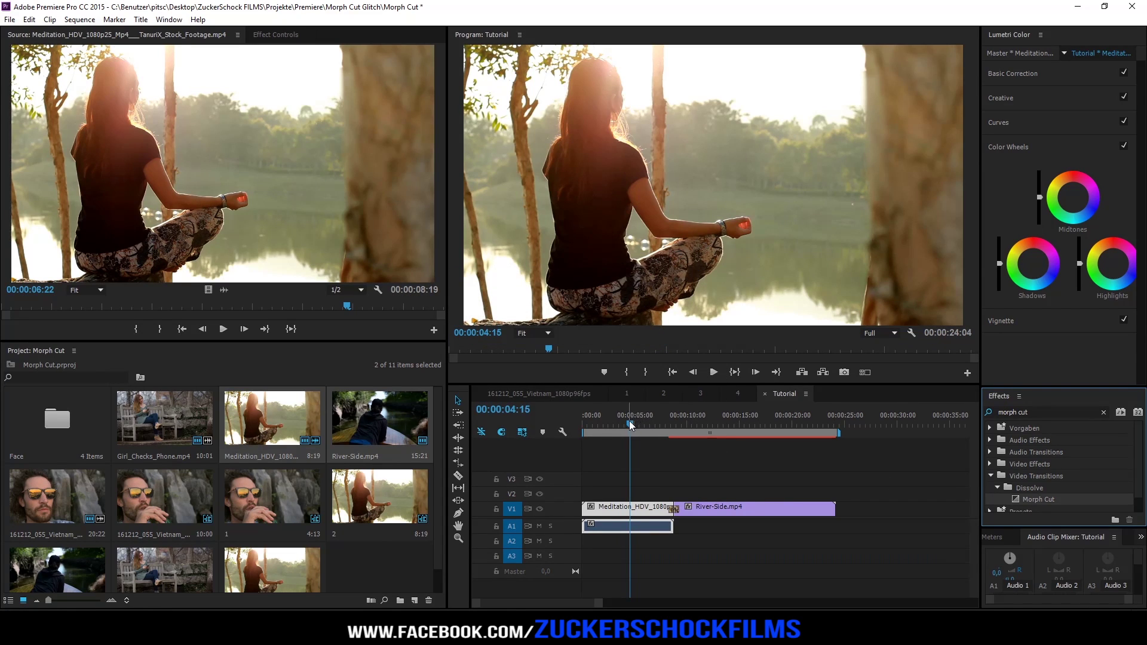
Scrub onto the Morph Cut to start its analysis and view the clip's effect settings
drag(630, 426, 673, 428)
drag(601, 604, 525, 606)
click(276, 34)
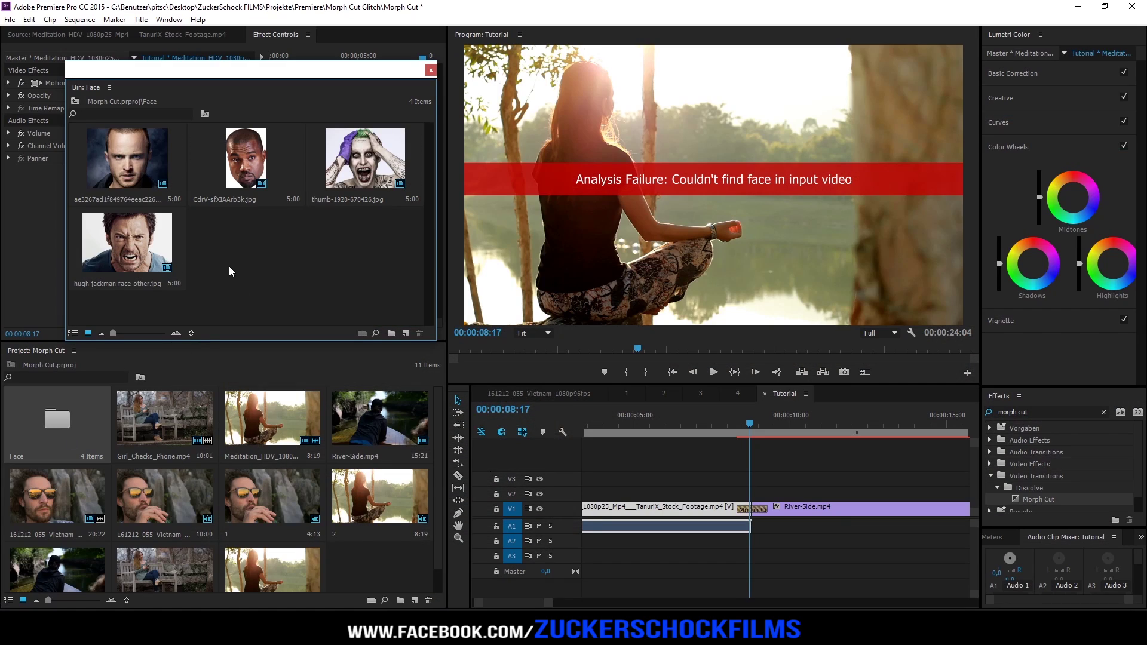
Place one Face bin image on V2 ending at the cut, another starting after it, and scrub across
drag(260, 169, 600, 499)
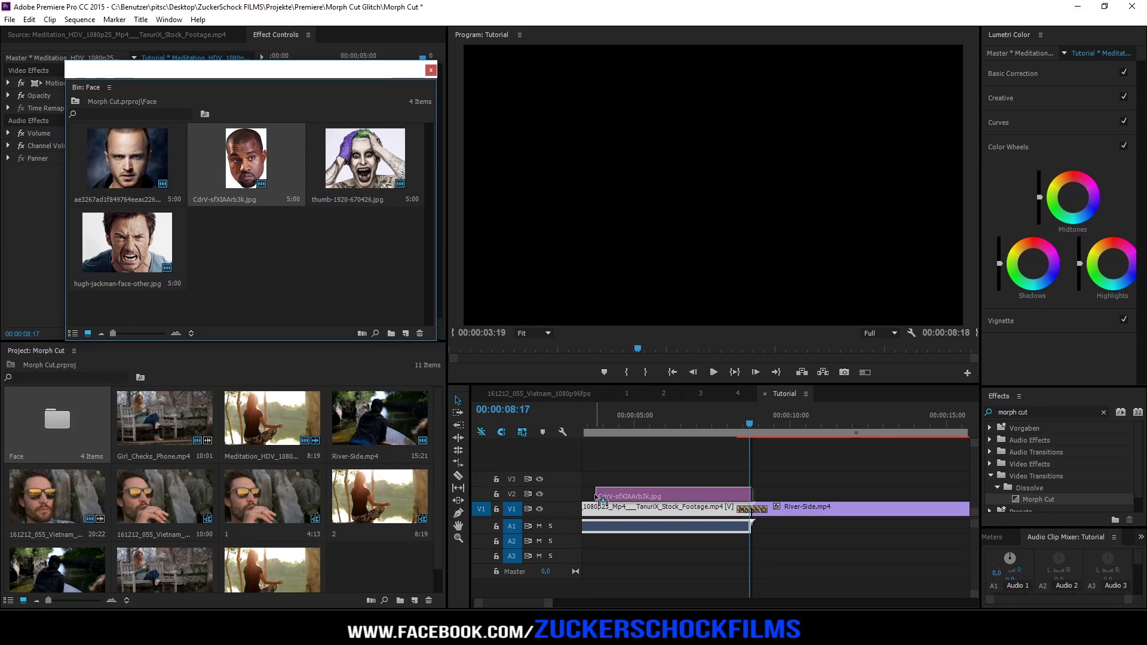
drag(594, 495, 595, 494)
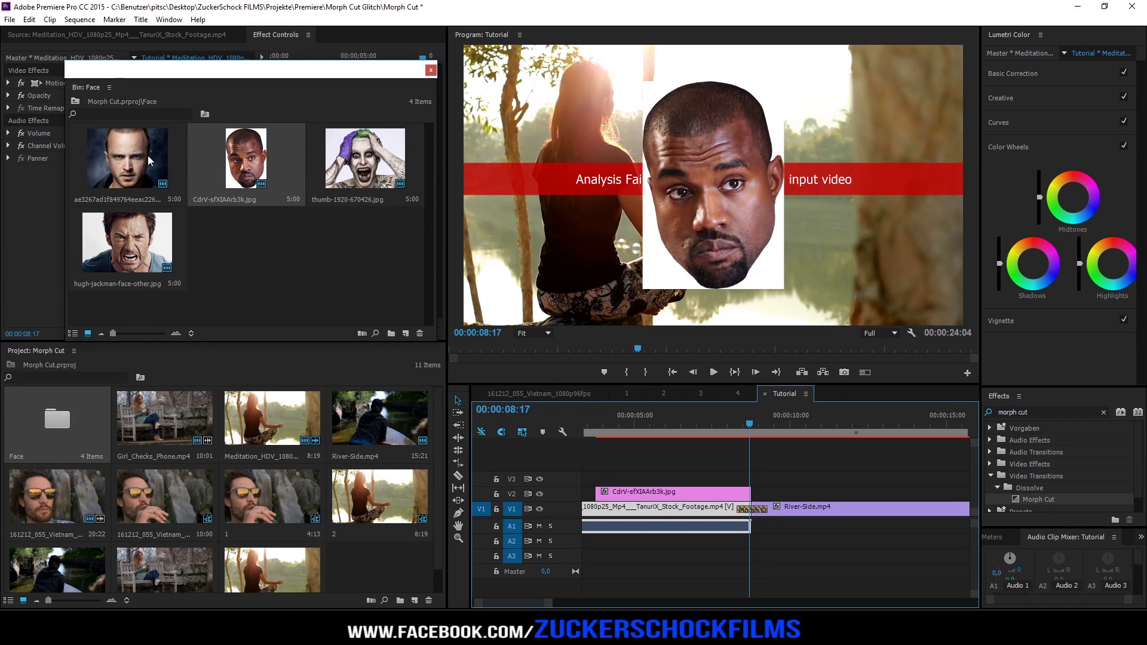
drag(151, 159, 757, 497)
drag(753, 426, 765, 428)
Set the second face image on V2 to frame size and close the floating Face bin
double_click(822, 495)
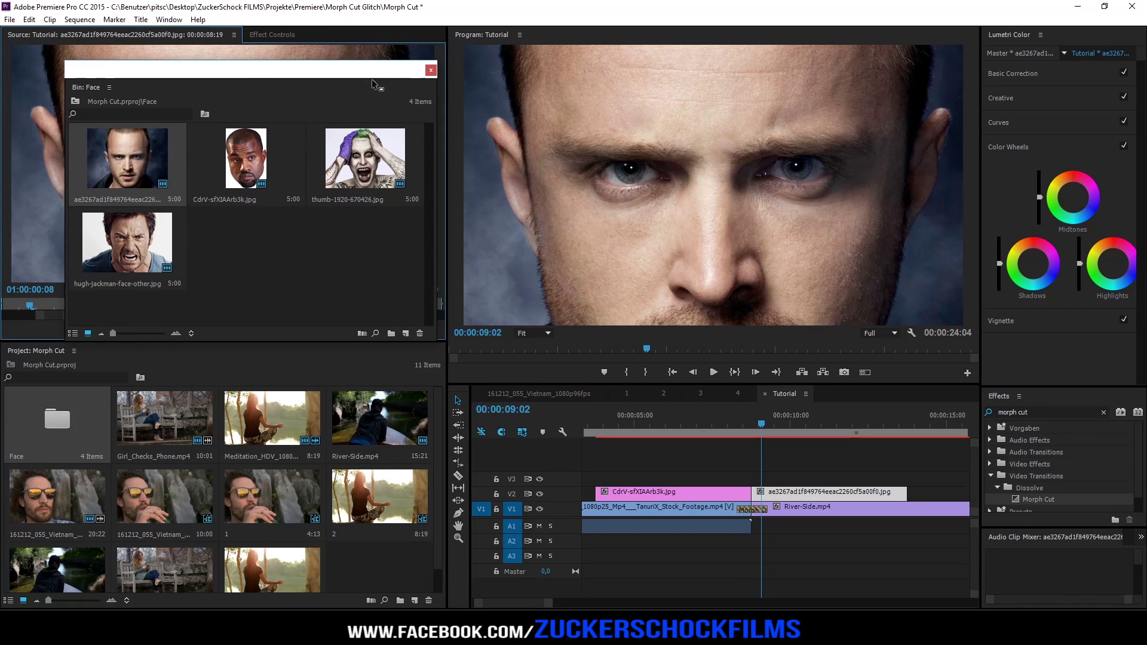
click(431, 70)
click(272, 35)
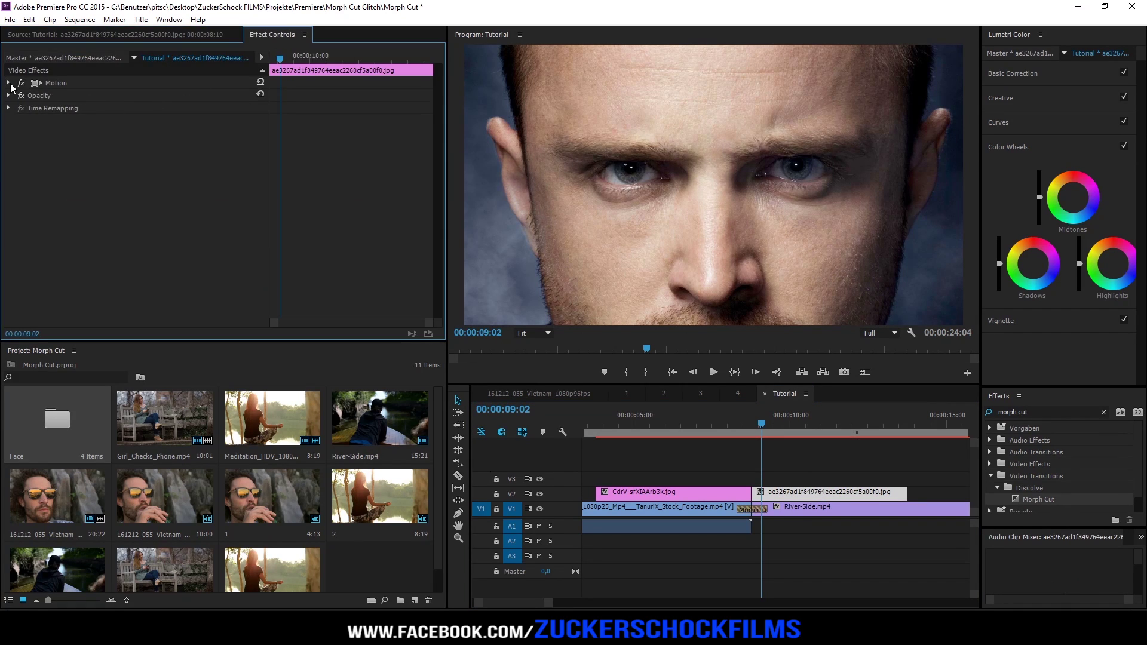
click(9, 83)
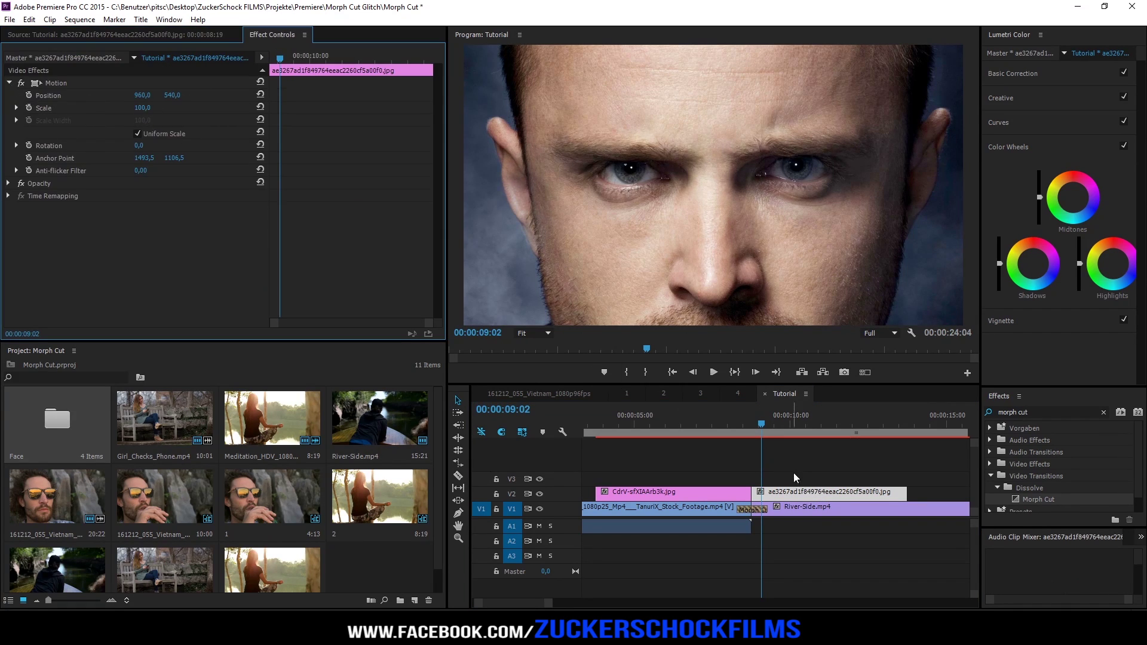
right_click(818, 496)
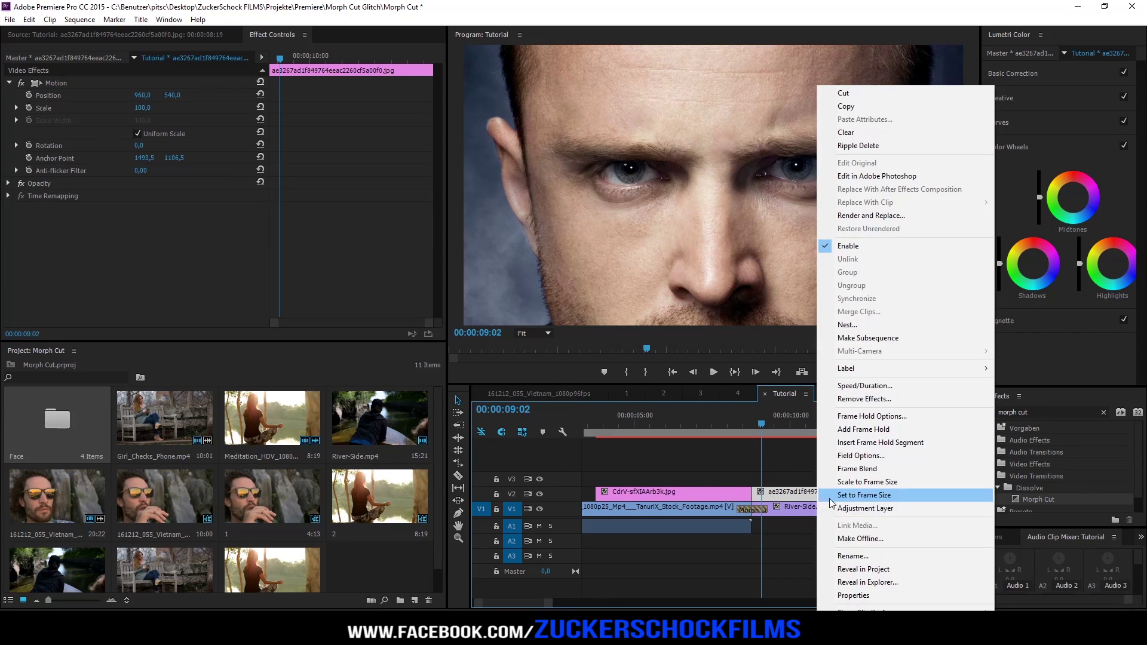
click(869, 496)
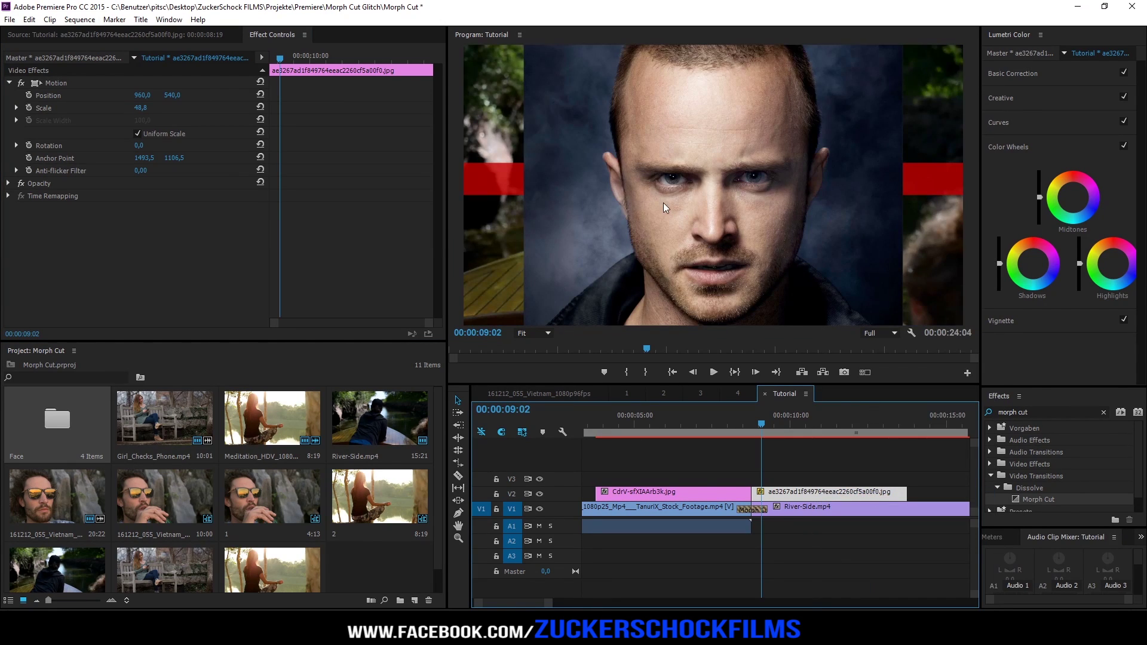
Raise the first face image's Motion Scale from 100 to 120
click(736, 489)
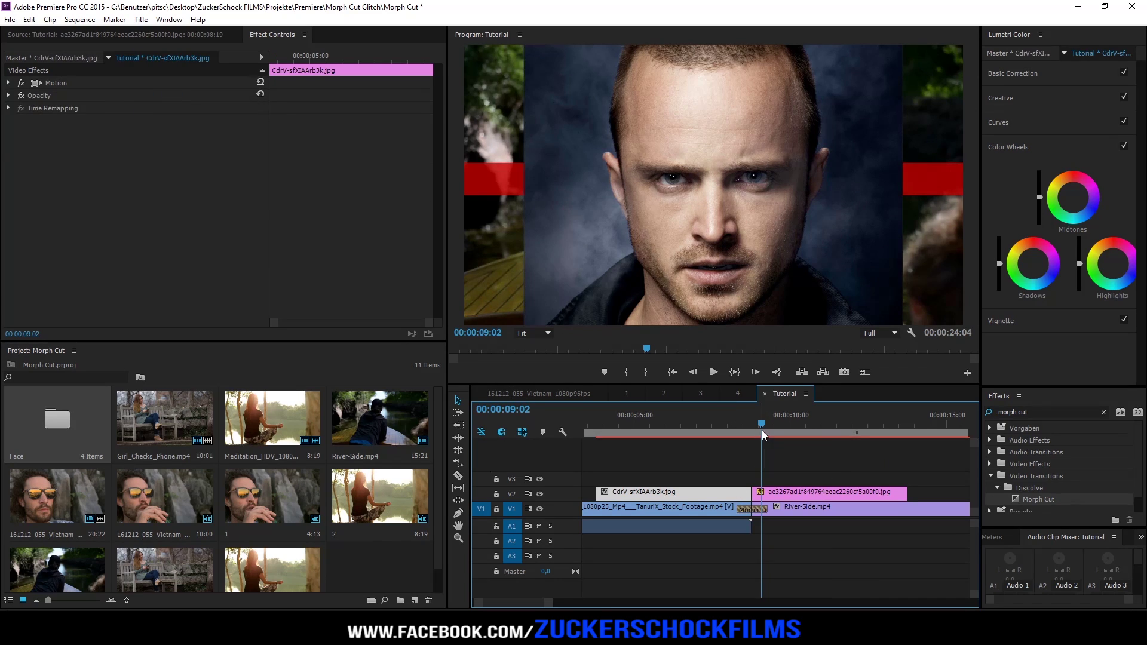
click(727, 426)
click(670, 491)
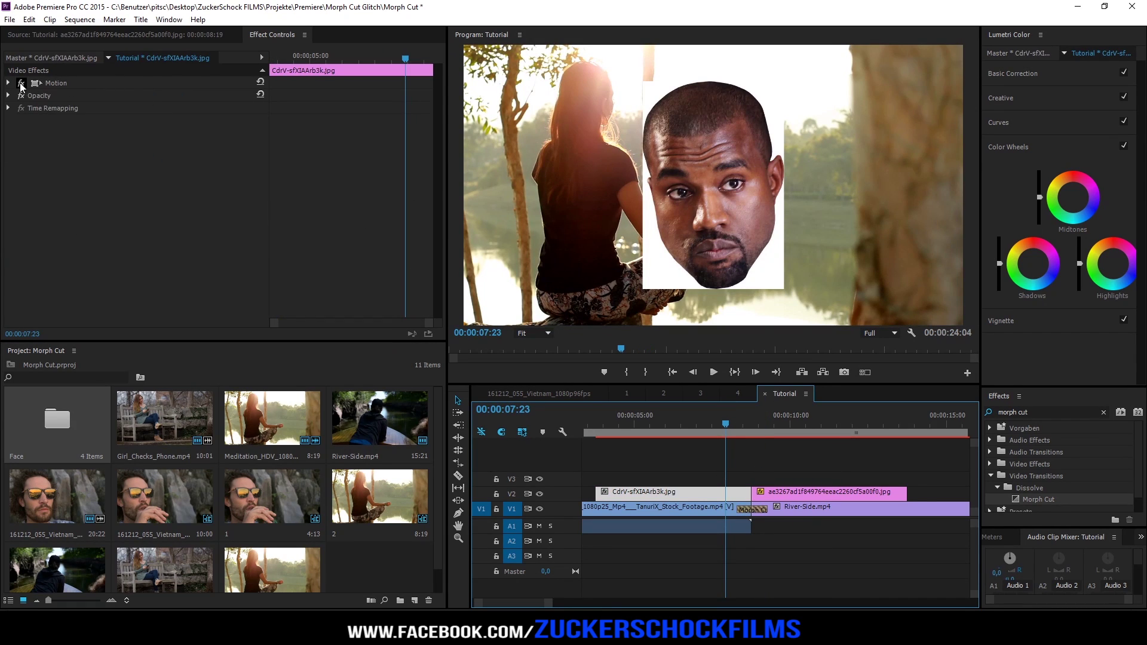
click(8, 83)
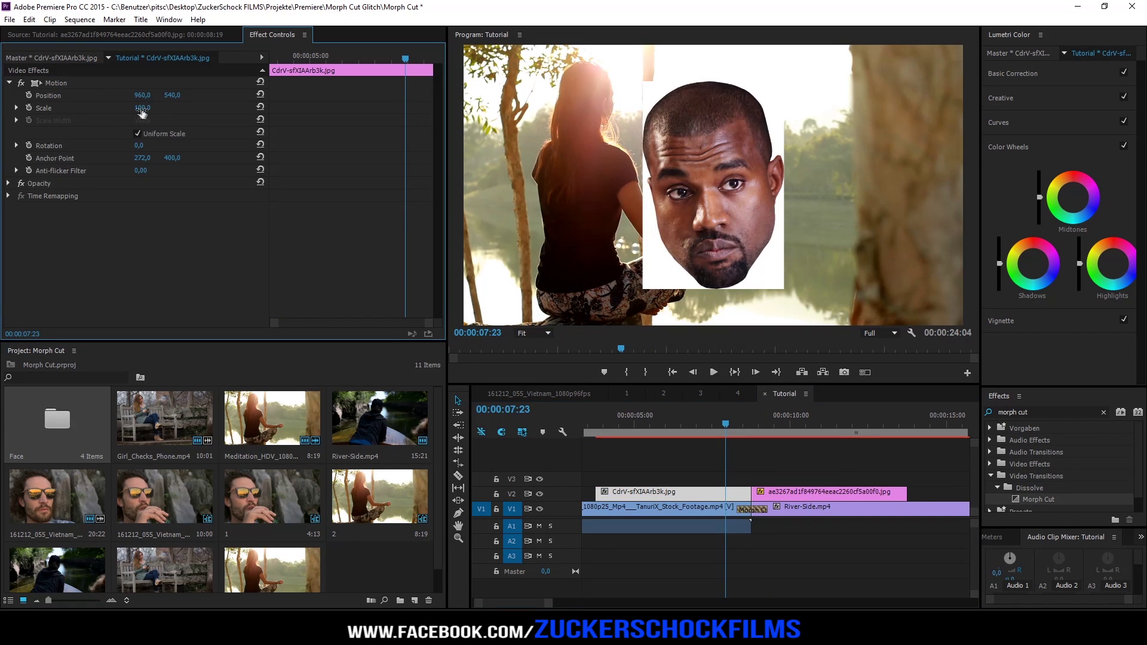
drag(143, 108, 154, 108)
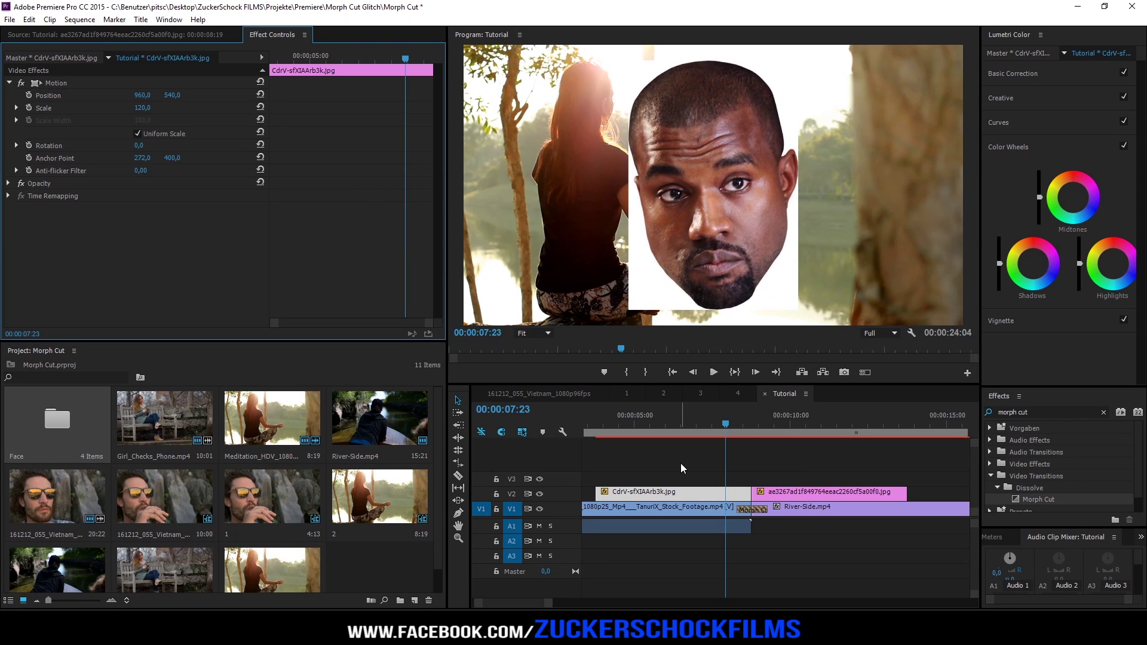
Nest the Meditation clip and its face image into a sequence named 'a'
drag(683, 468, 683, 528)
right_click(684, 526)
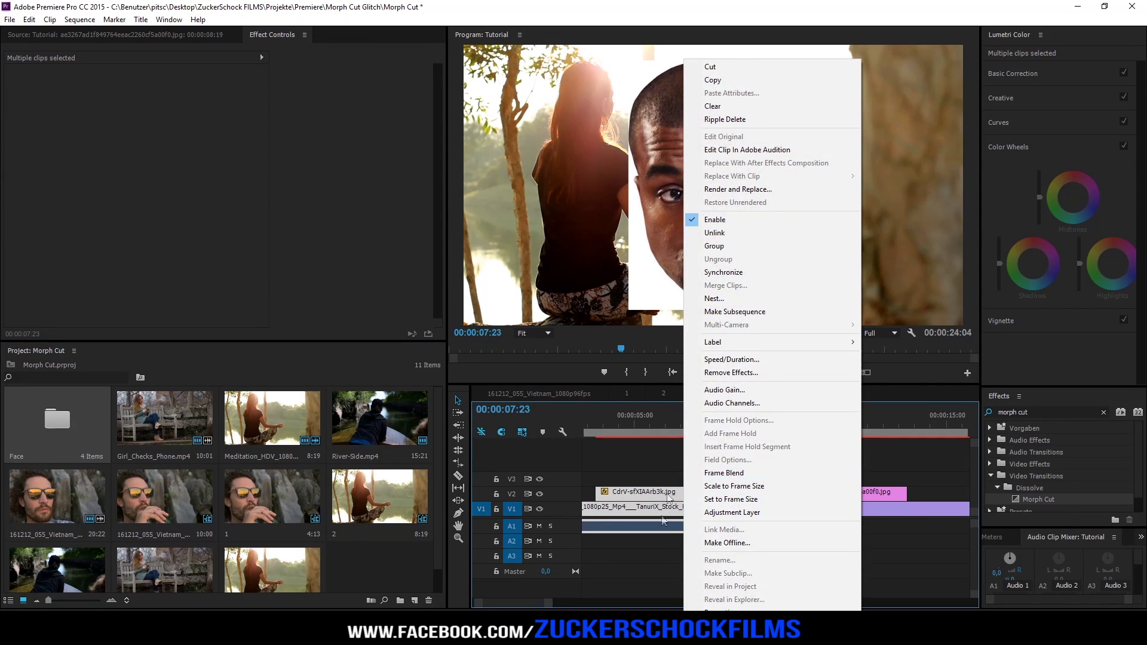
click(722, 299)
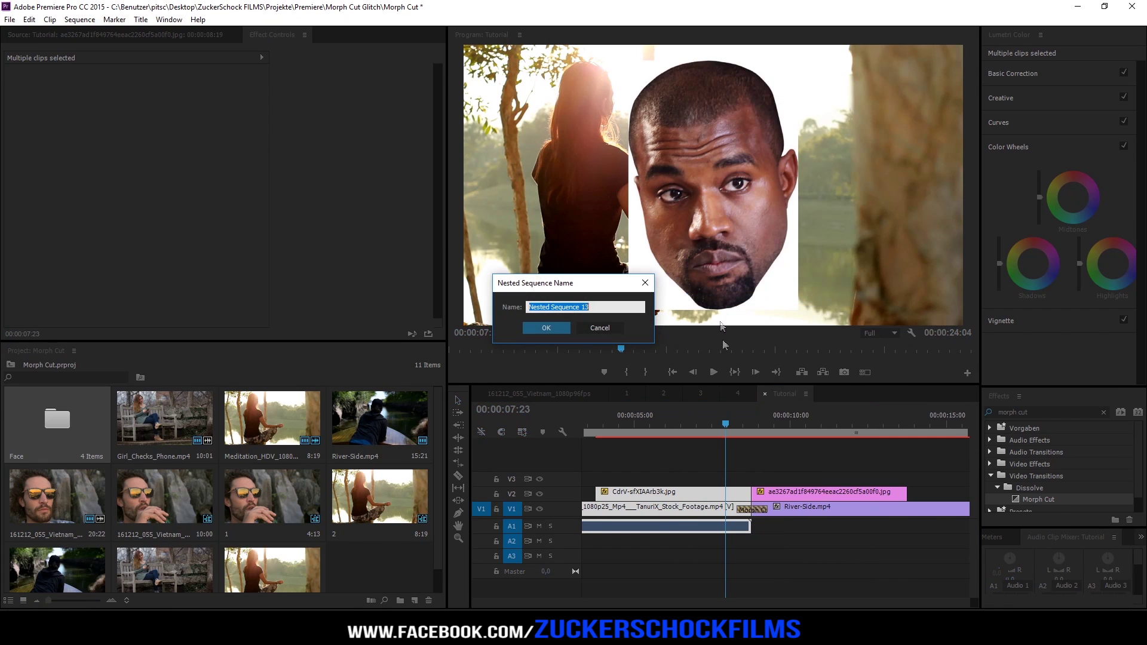
text(a)
key(Return)
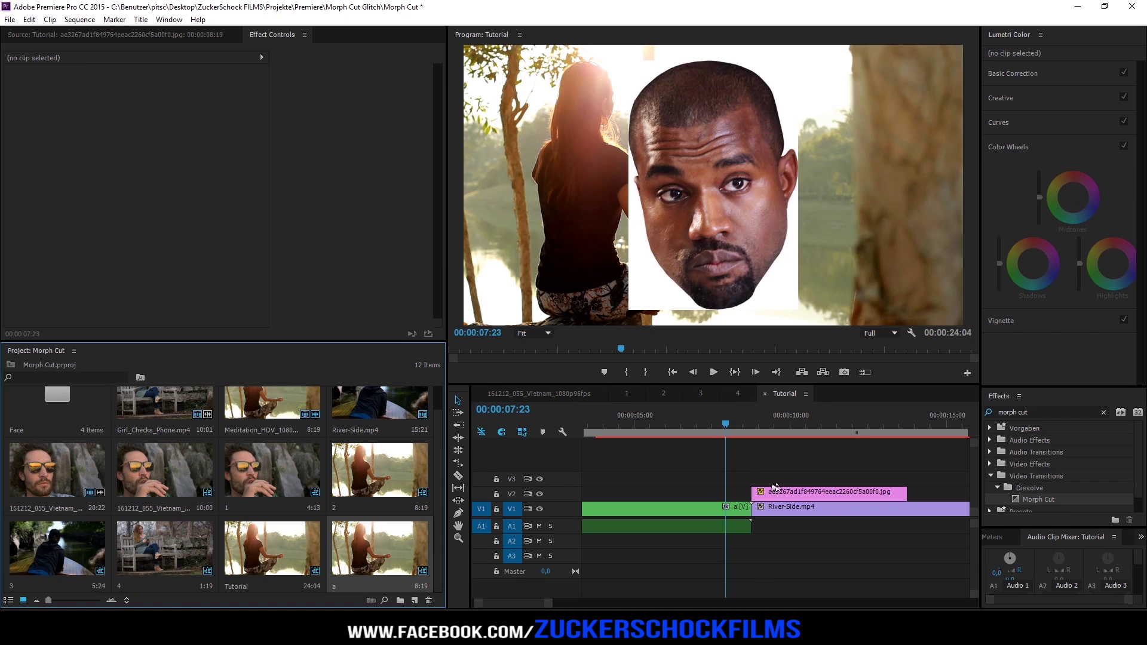
Nest the River-Side clip and its face image into a sequence named 'b'
click(788, 478)
drag(788, 477, 792, 507)
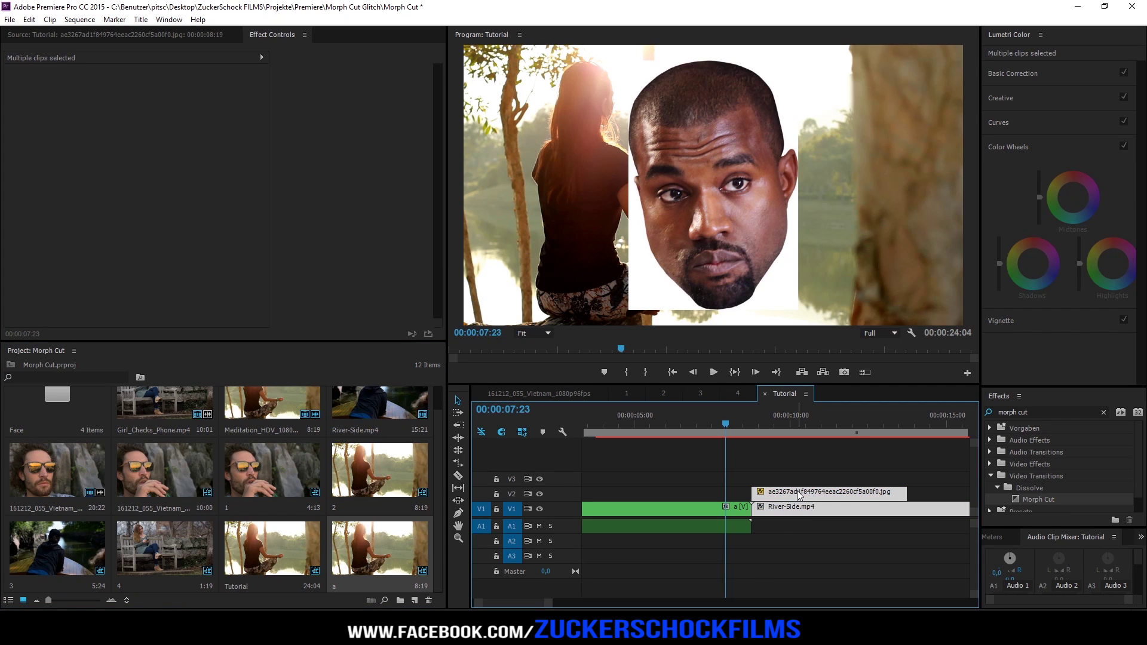
right_click(799, 494)
click(837, 345)
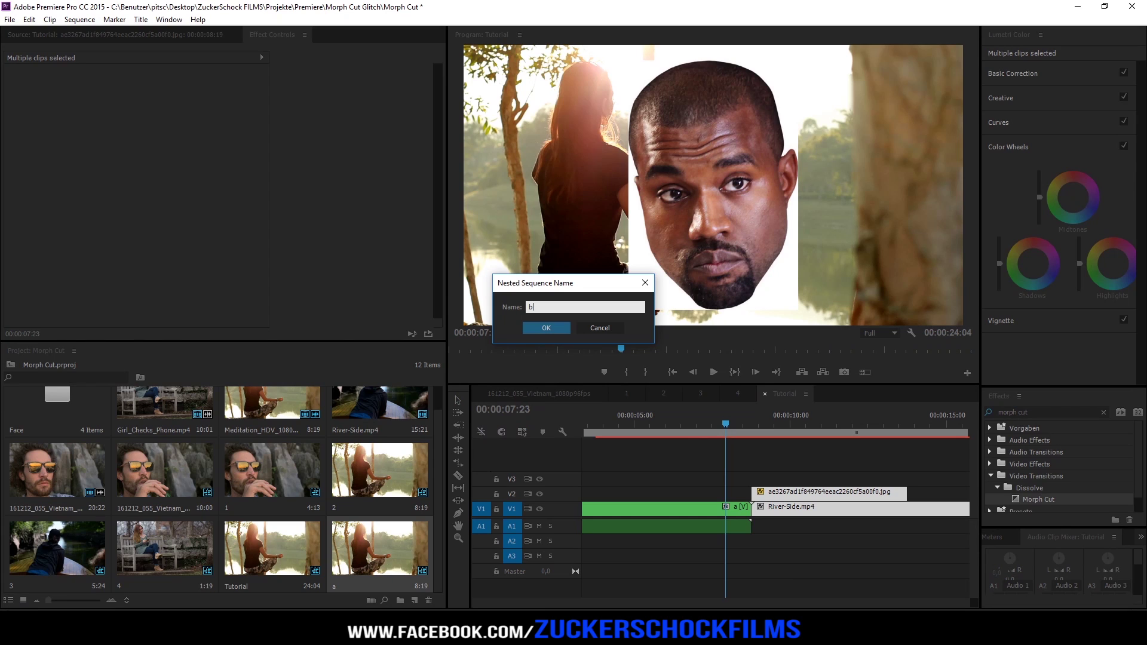
key(Return)
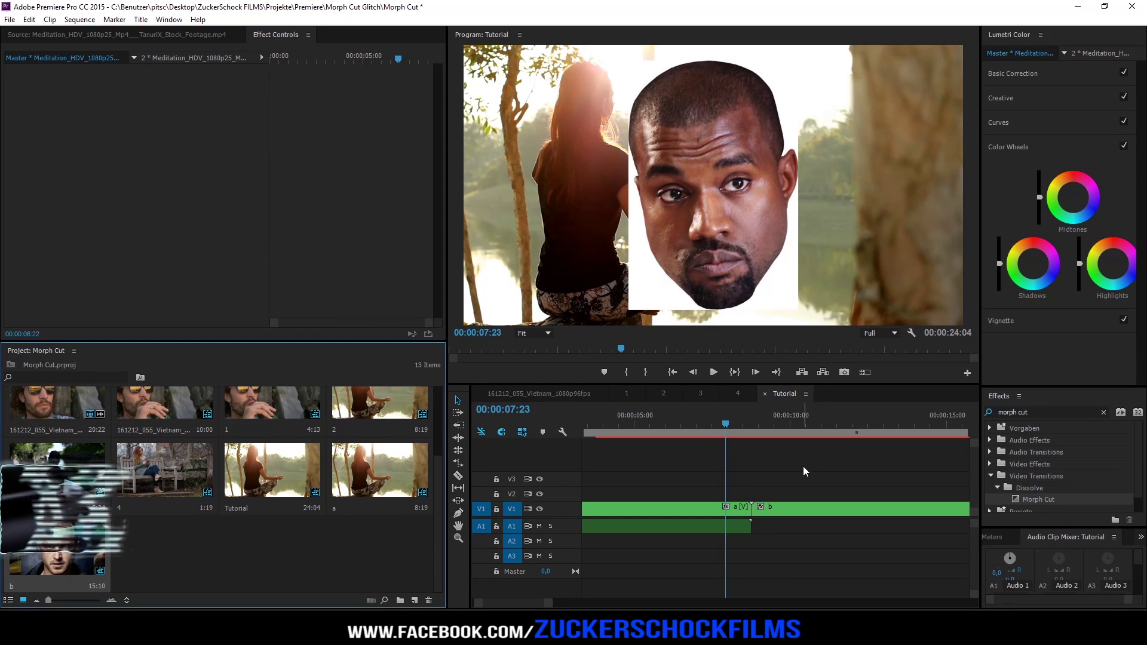
Apply Morph Cut at the cut between nests a and b, dismiss the warning, and preview it
drag(1010, 502, 754, 523)
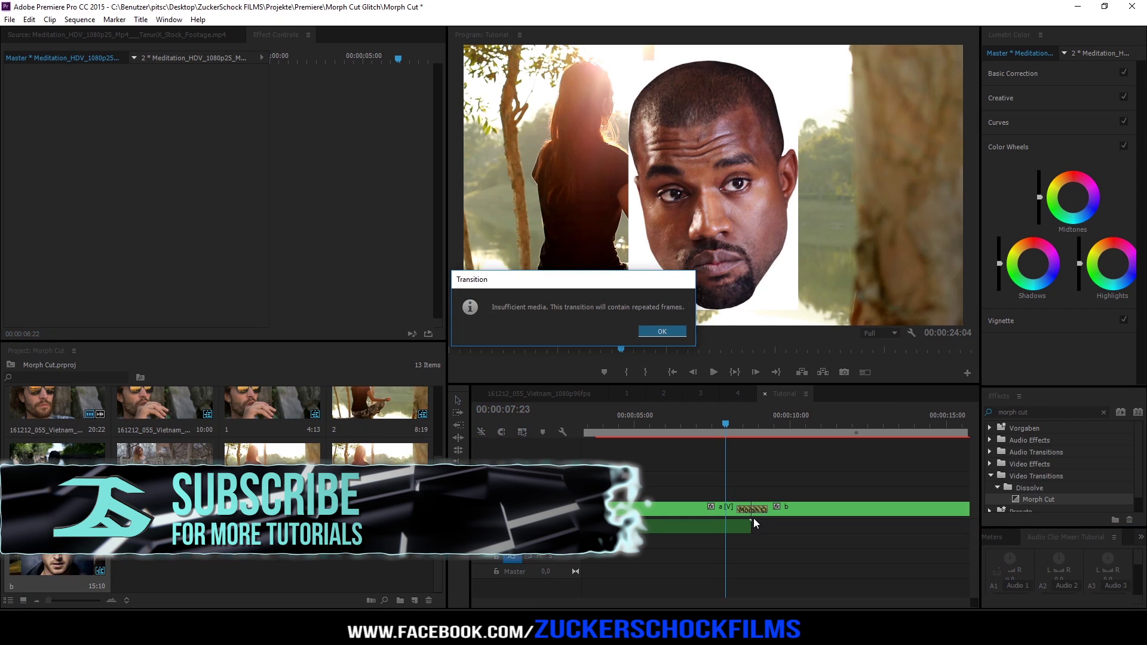
click(662, 332)
click(750, 426)
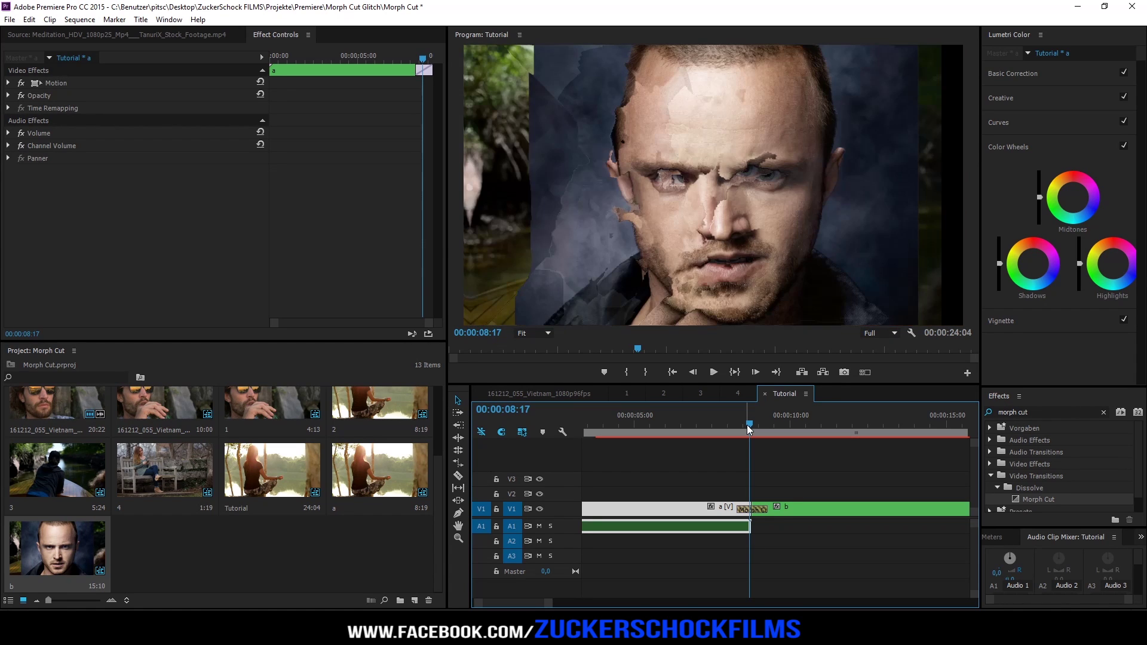
mouse_move(748, 426)
mouse_down()
mouse_move(734, 425)
mouse_move(769, 426)
mouse_move(748, 425)
mouse_up()
Switch off V2 output inside nests a and b, then return to Tutorial at the morph cut
double_click(680, 510)
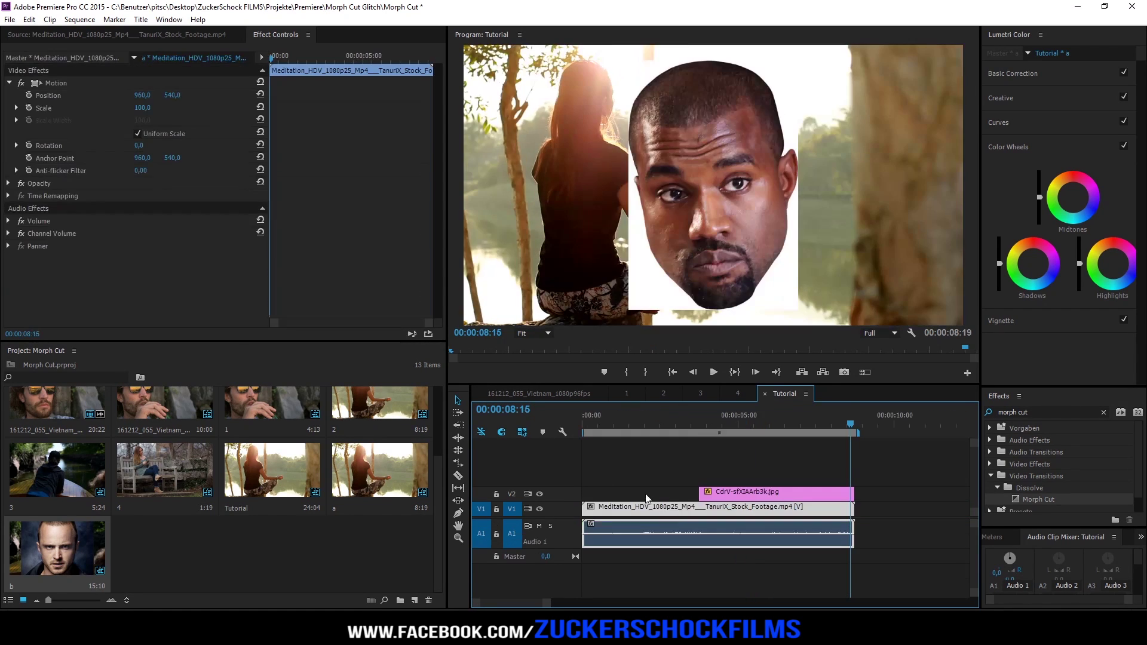
click(540, 495)
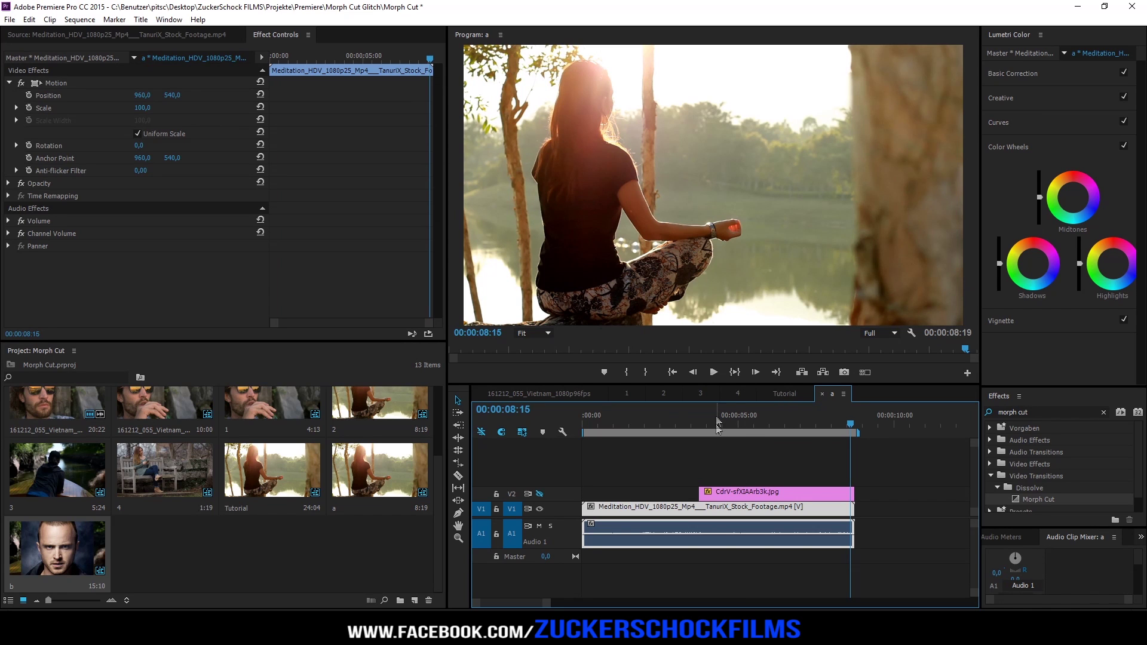
click(786, 395)
double_click(675, 509)
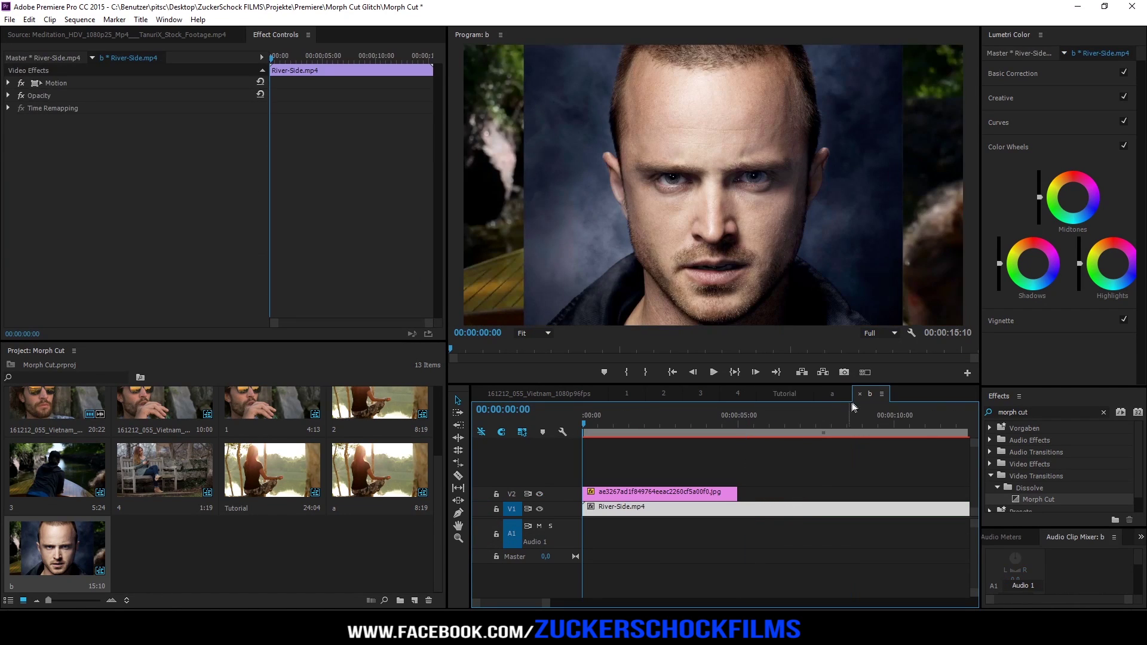
click(541, 494)
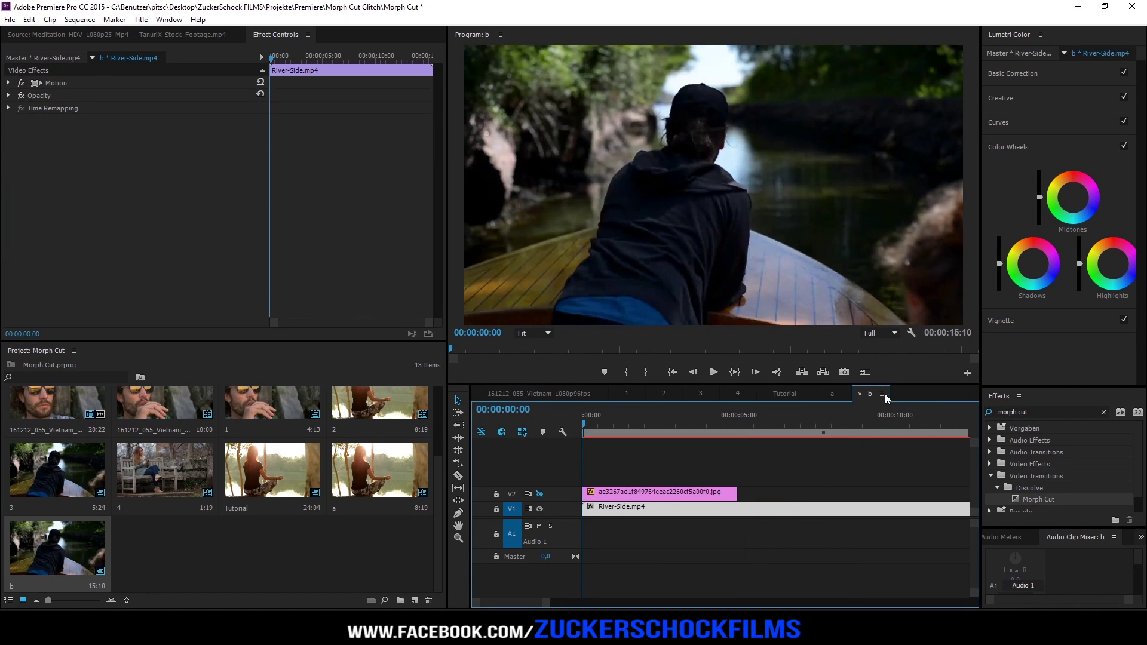
click(785, 394)
click(739, 426)
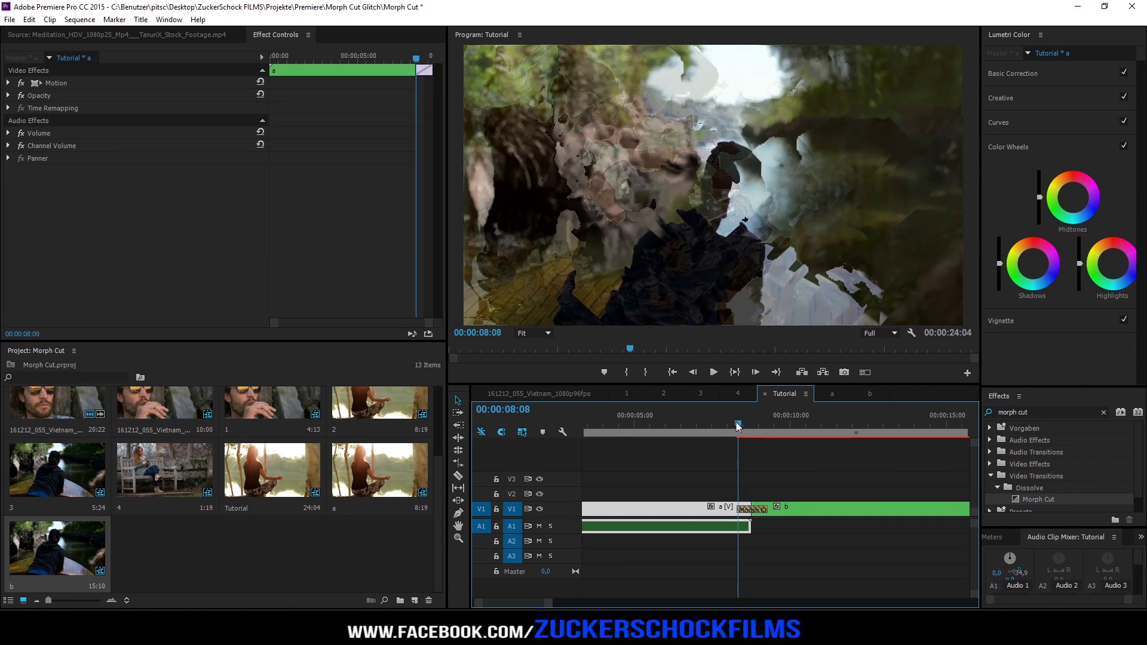
drag(738, 425, 652, 435)
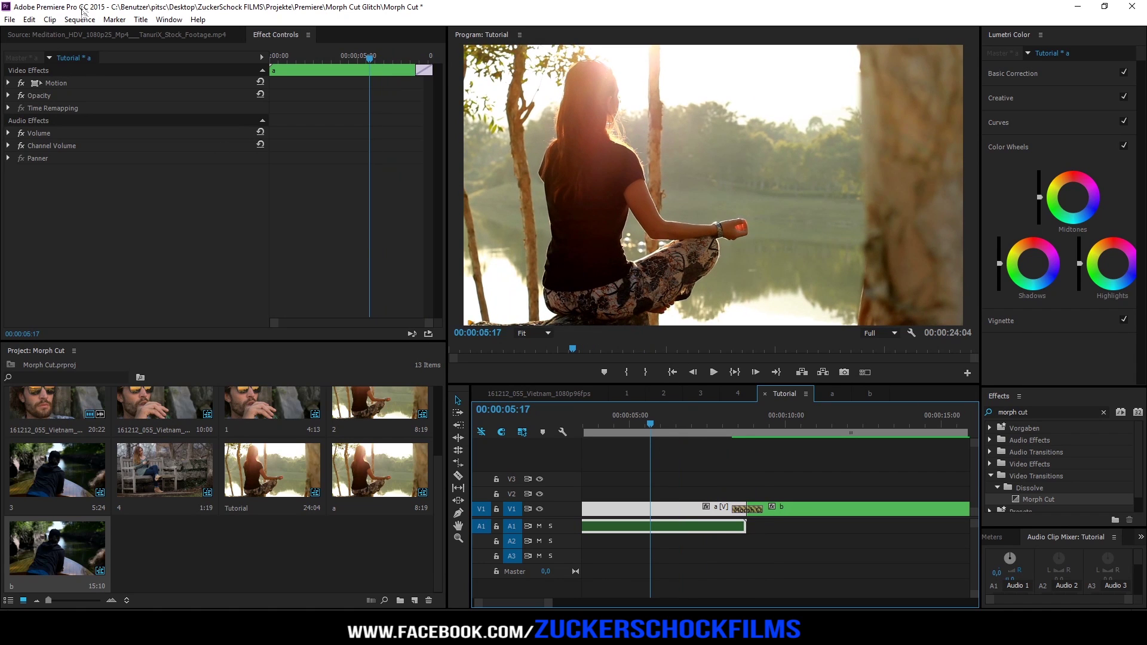
click(717, 374)
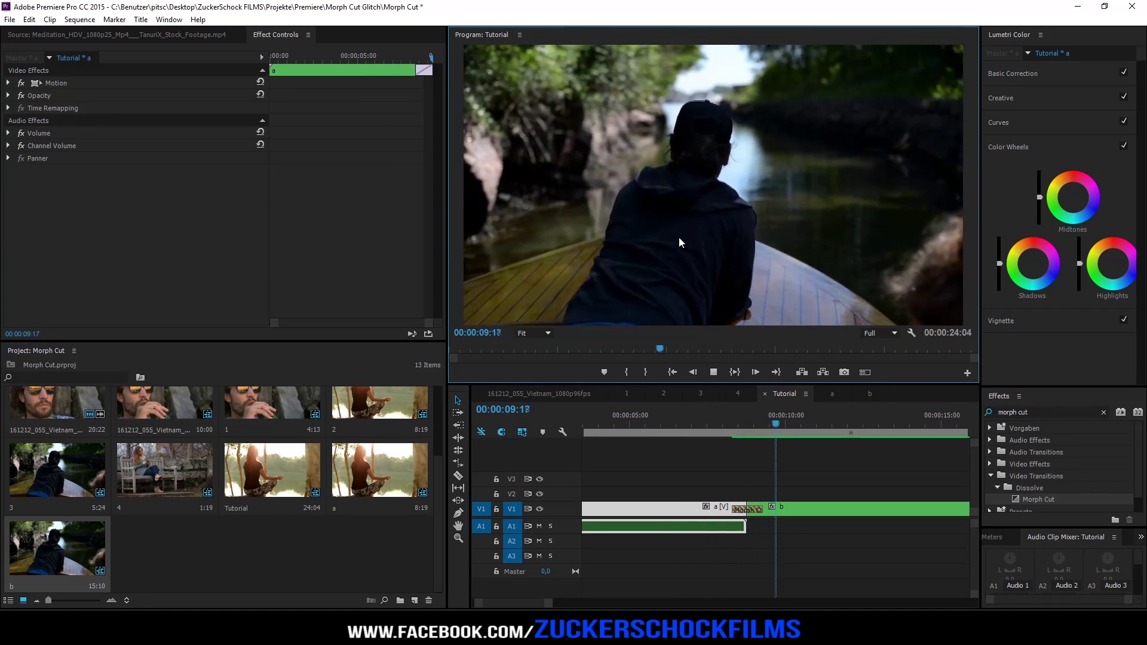
click(743, 424)
click(729, 428)
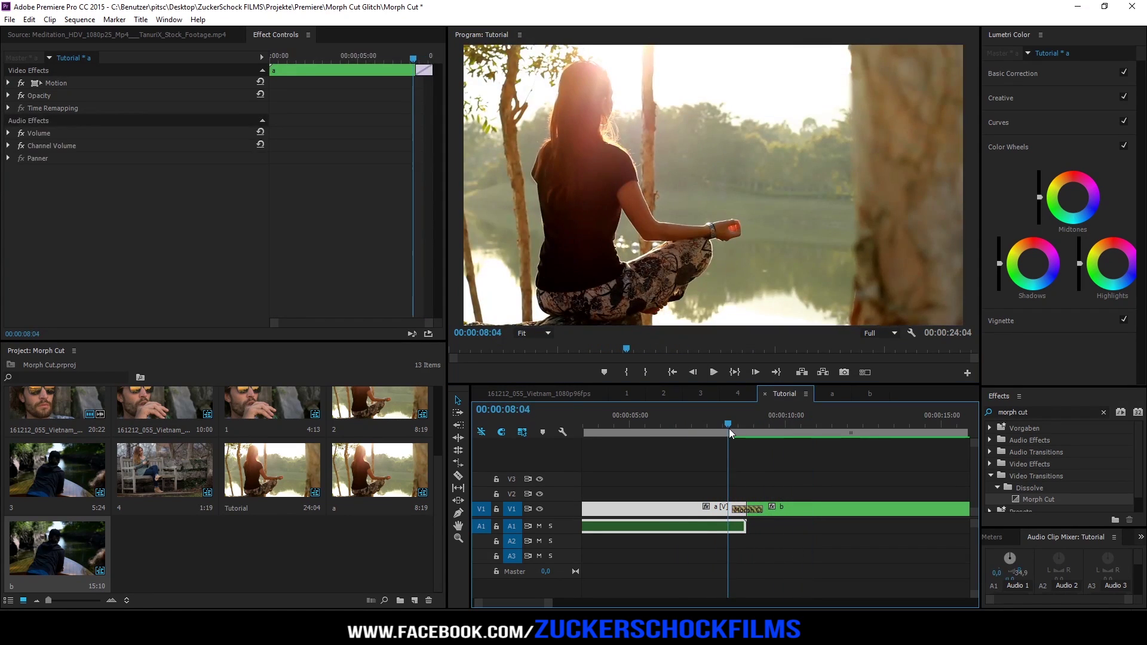
click(715, 374)
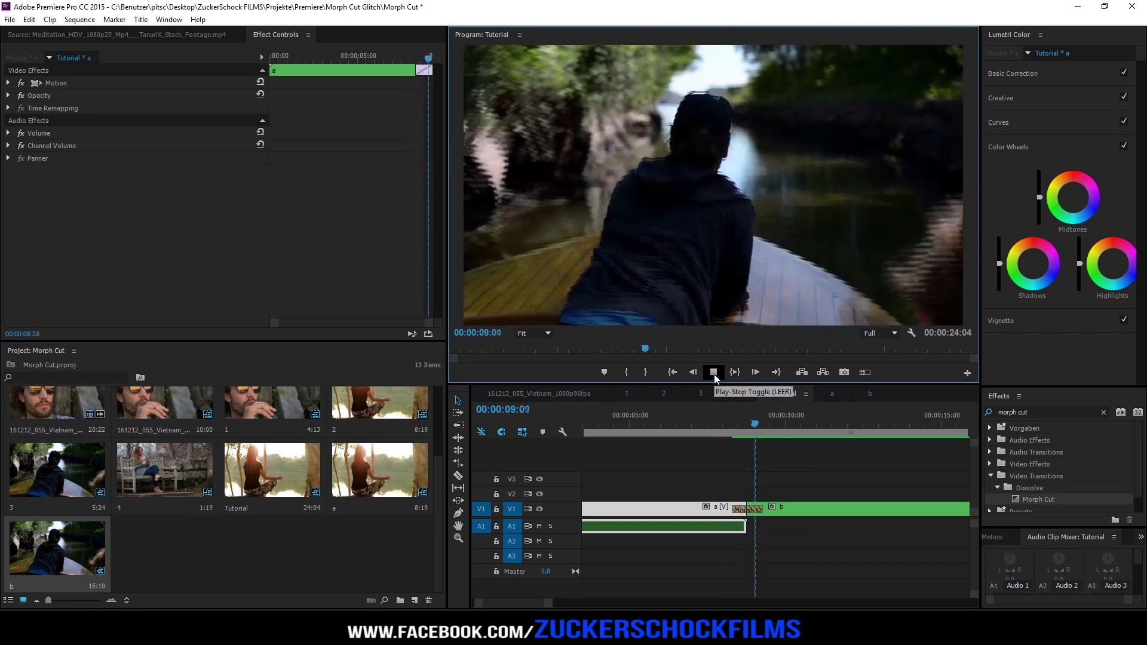